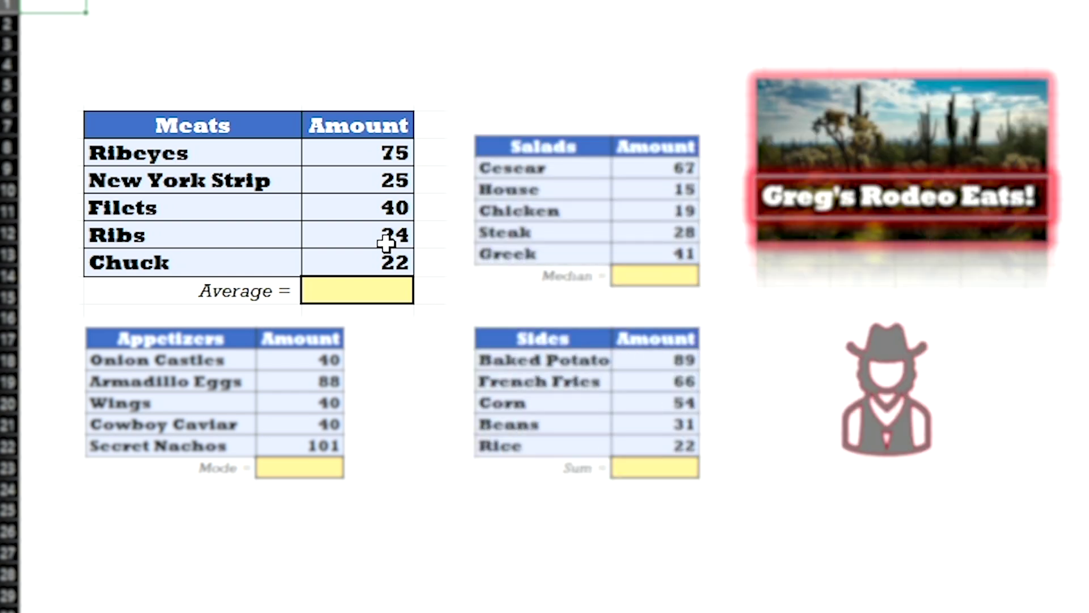
# Review the five meat items: Ribeyes, New York Strip, Filets, Ribs and Chuck
pyautogui.click(282, 149)
pyautogui.click(279, 185)
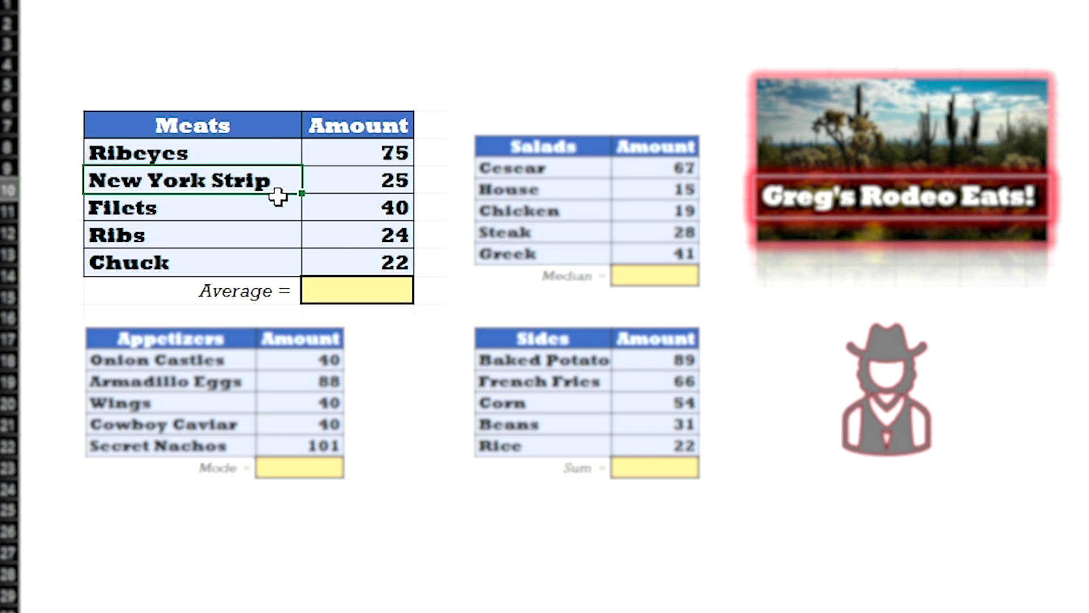
pyautogui.click(277, 200)
pyautogui.click(257, 230)
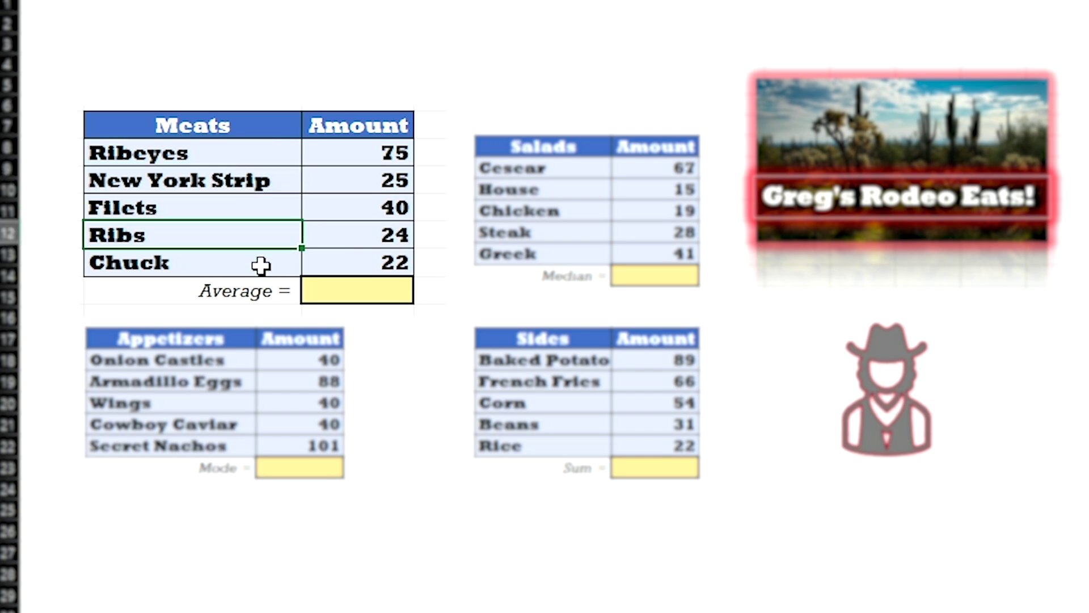
pyautogui.click(257, 269)
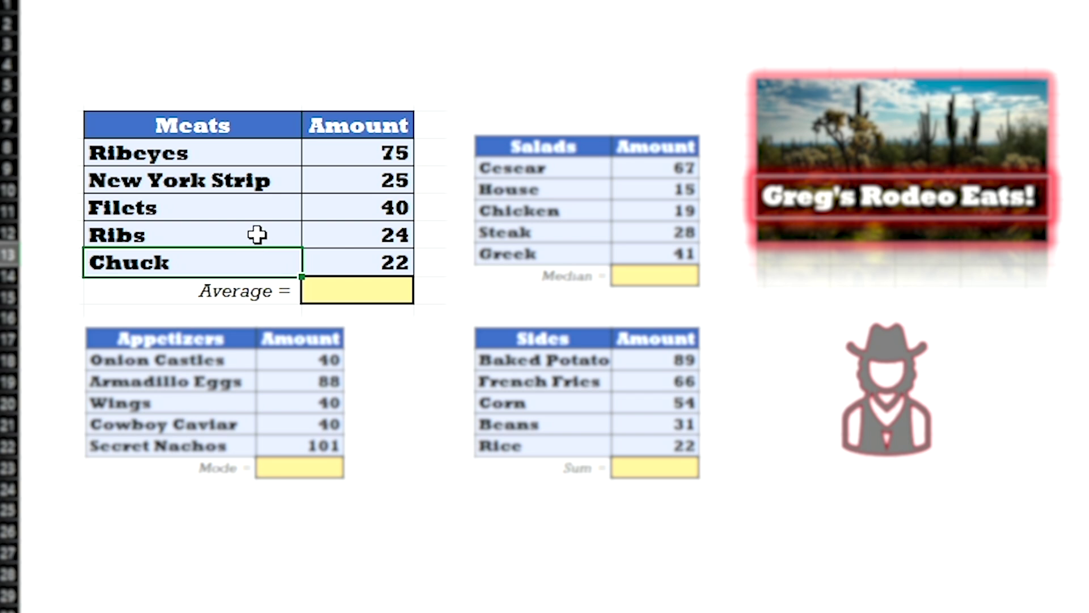
# Enter =AVERAGE(C9:C13) in the Meats Average cell C14, giving 37.2
pyautogui.click(376, 292)
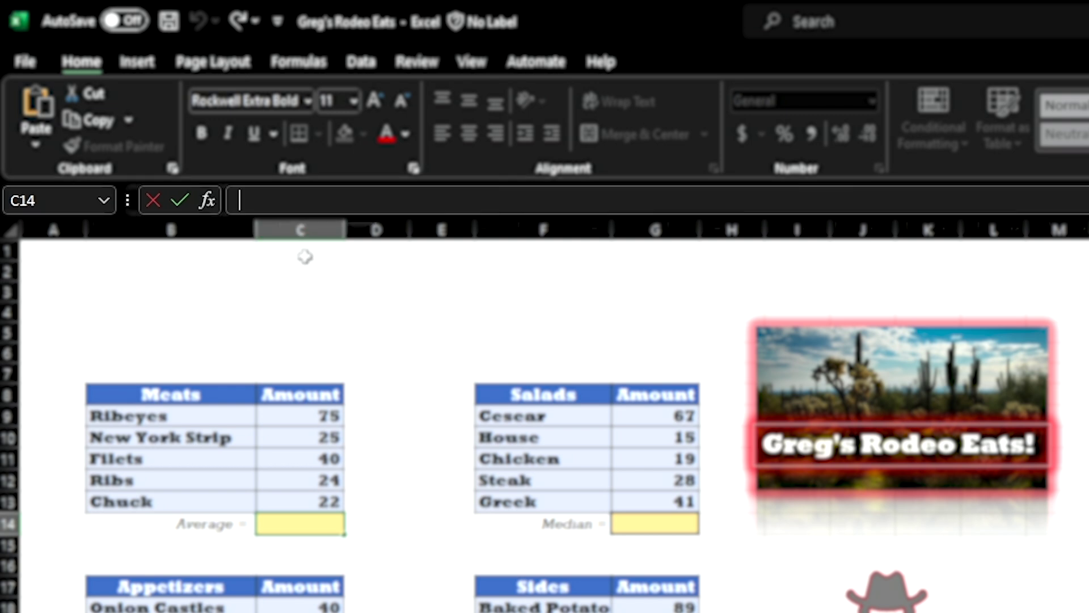
pyautogui.write('=')
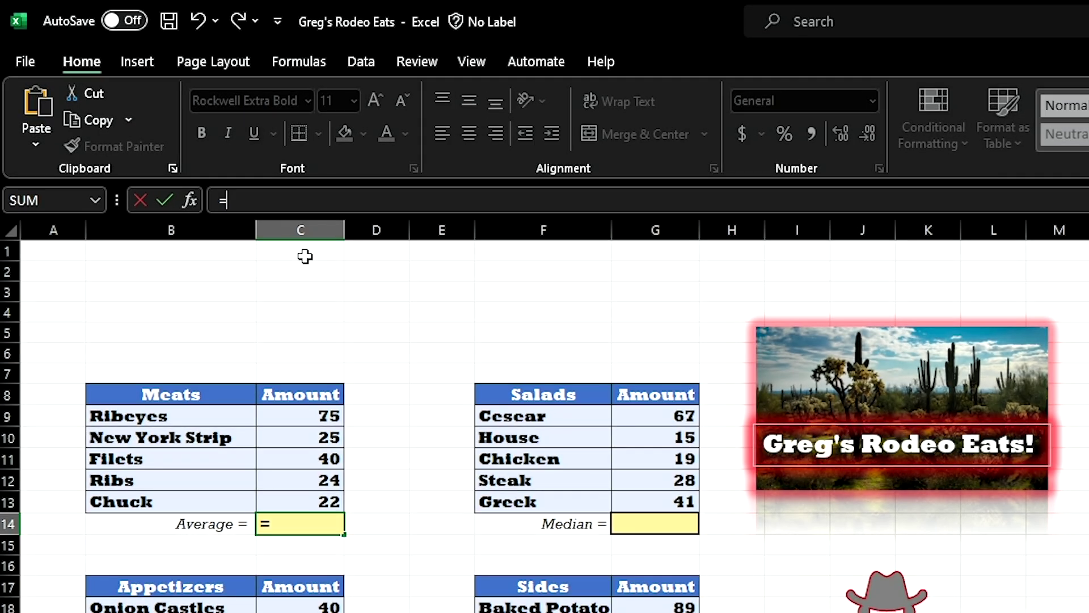
pyautogui.write('averag')
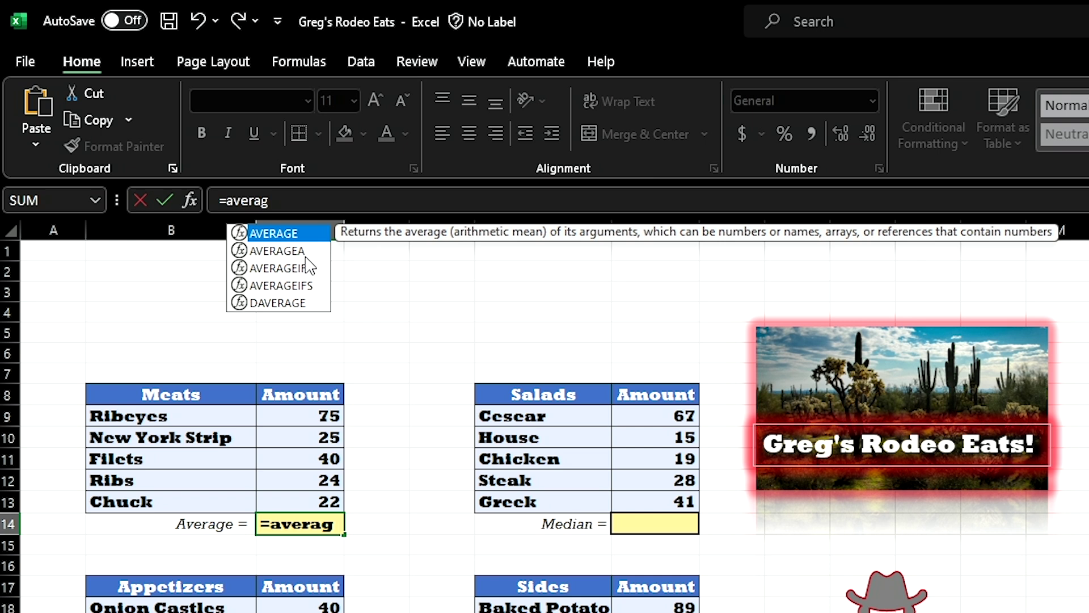
pyautogui.press('Tab')
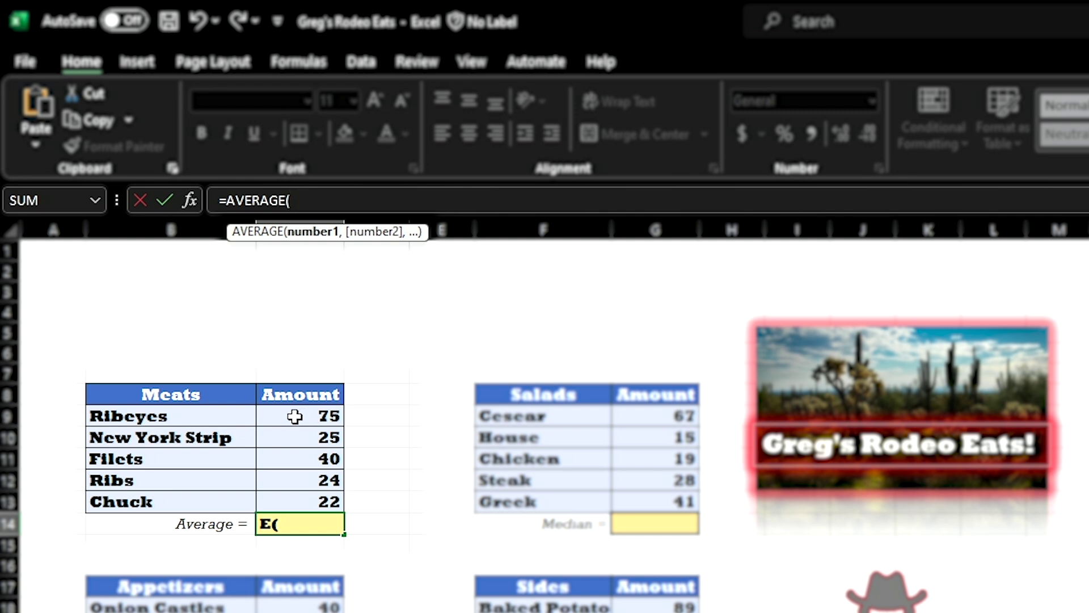
pyautogui.click(295, 416)
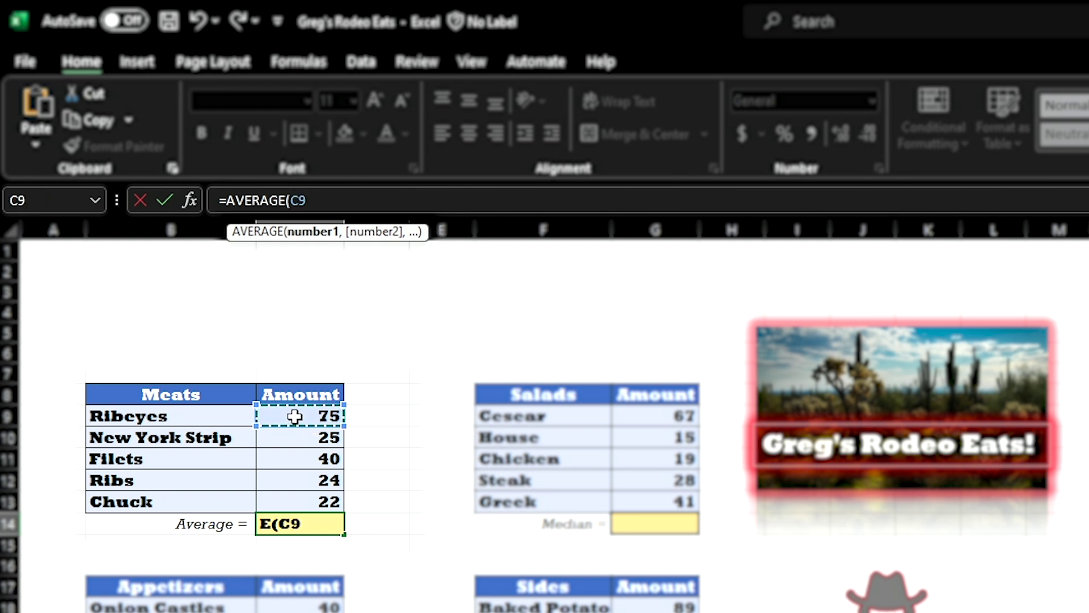
pyautogui.moveTo(294, 417); pyautogui.dragTo(301, 498)
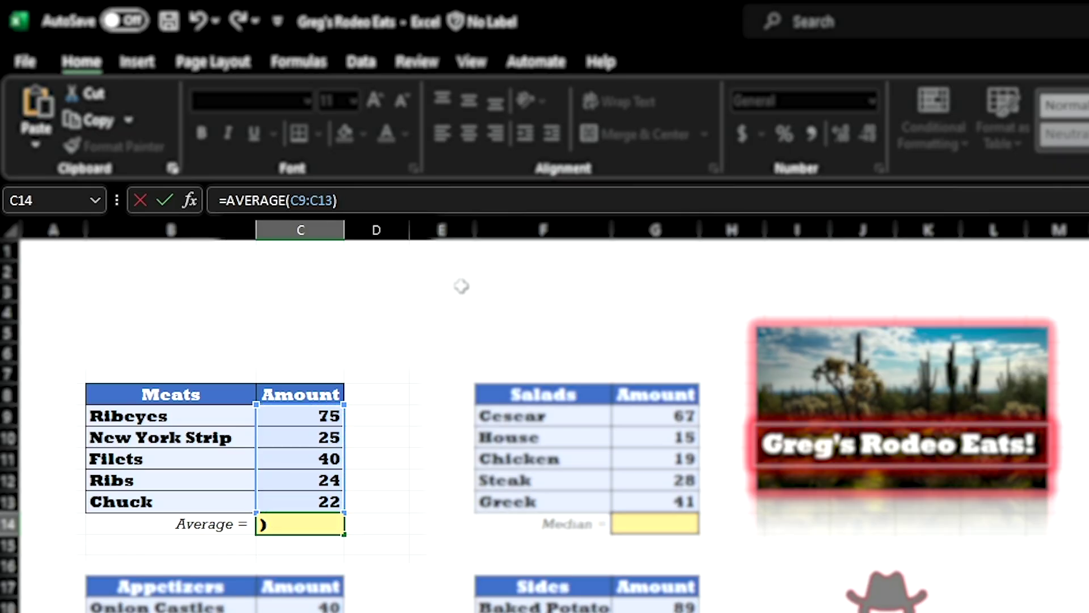
pyautogui.press('Return')
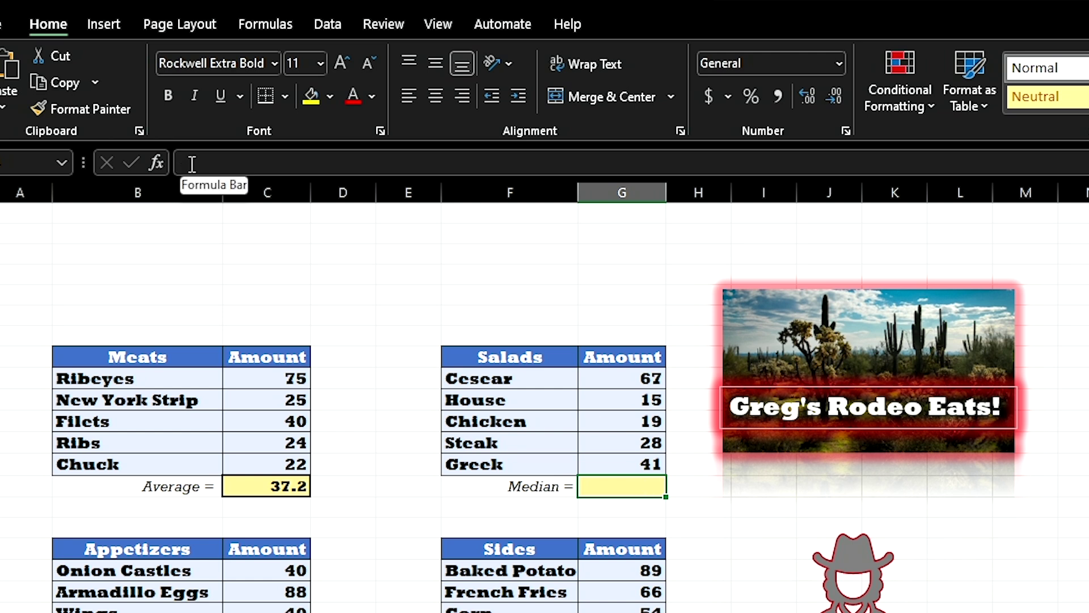
# Commit the incomplete entry =me in the Salads Median cell, which shows #NAME?
pyautogui.write('=')
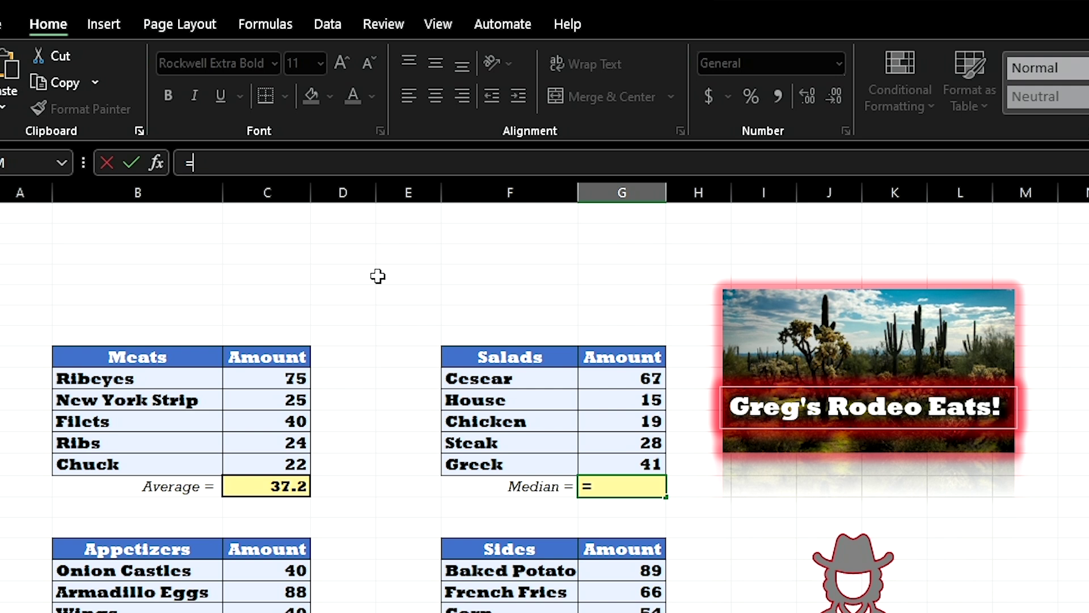
pyautogui.write('me')
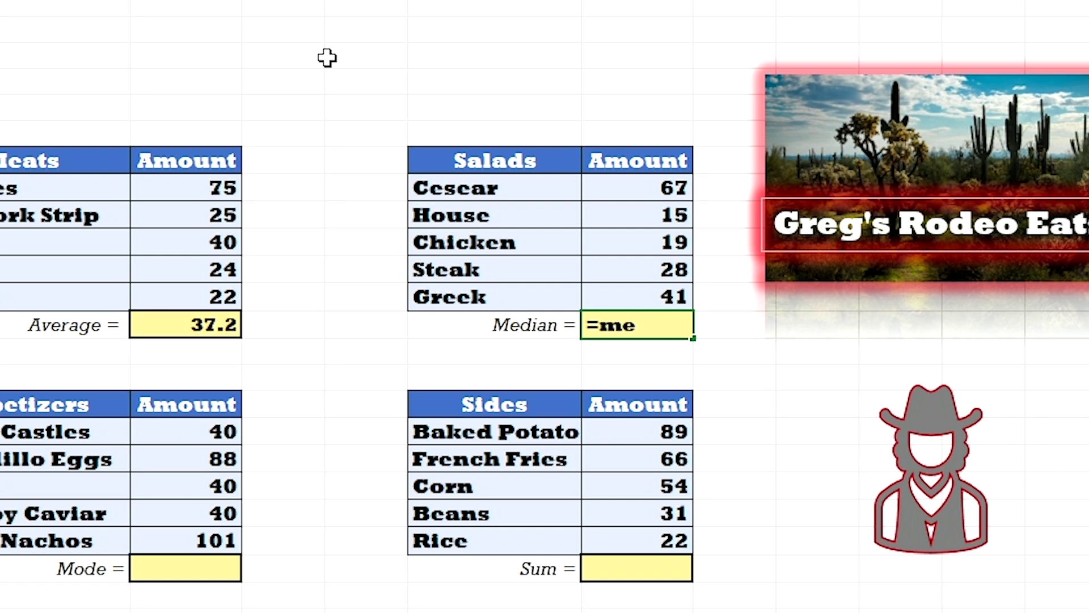
pyautogui.press('Return')
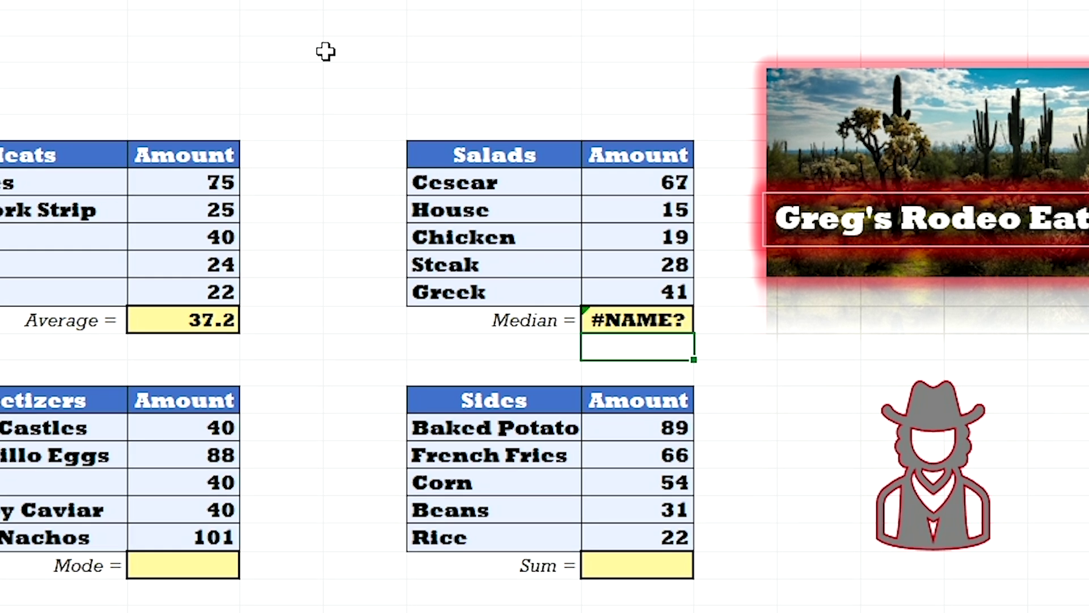
# Correct the Salads Median entry to =MEDIAN(G9:G13), which shows 28
pyautogui.click(651, 319)
pyautogui.click(323, 141)
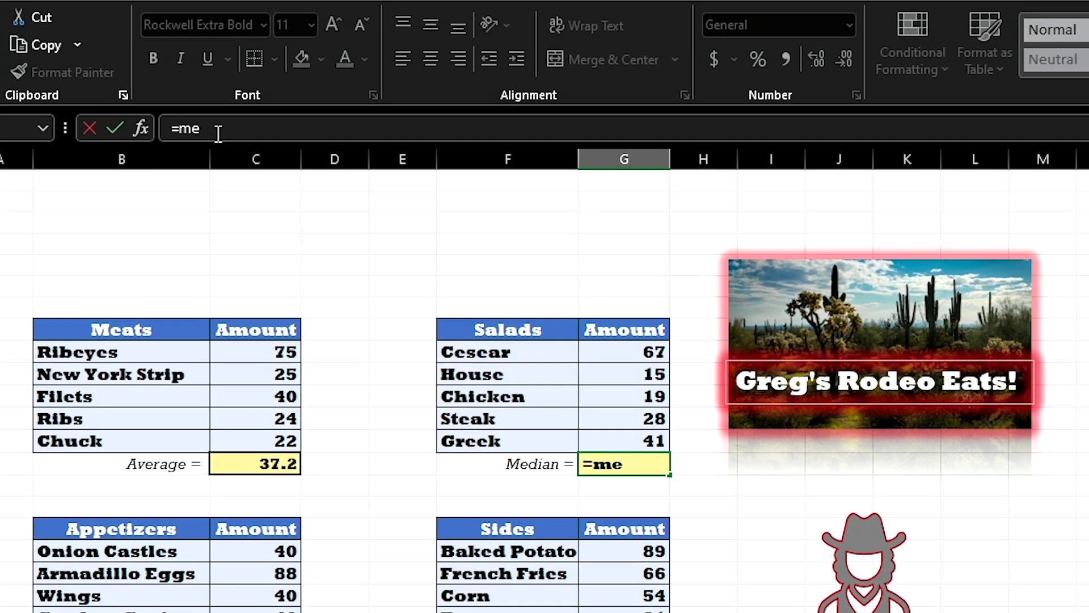
pyautogui.write('d')
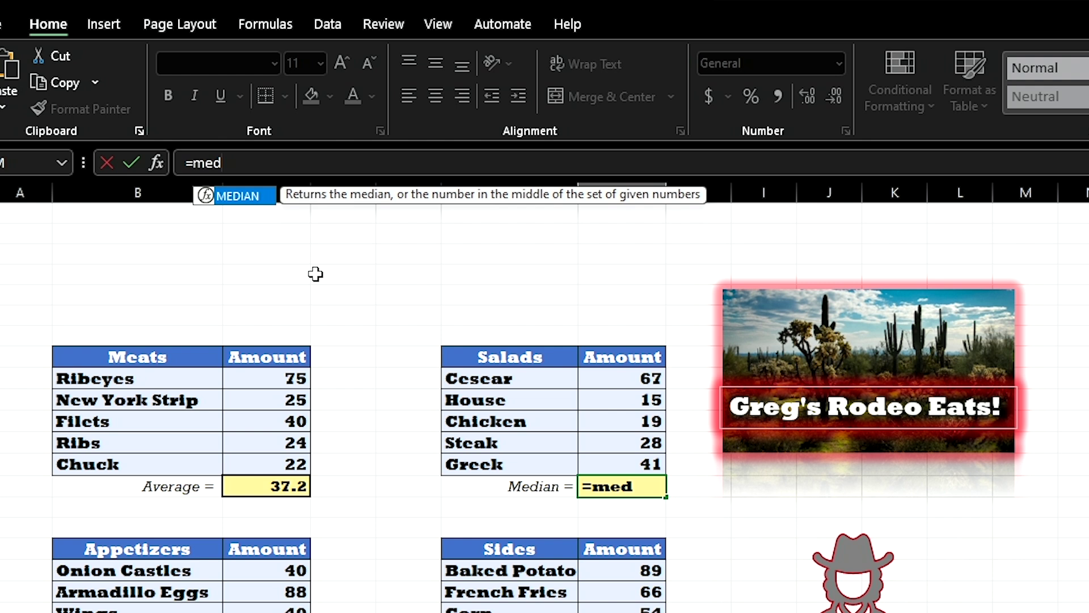
pyautogui.press('Tab')
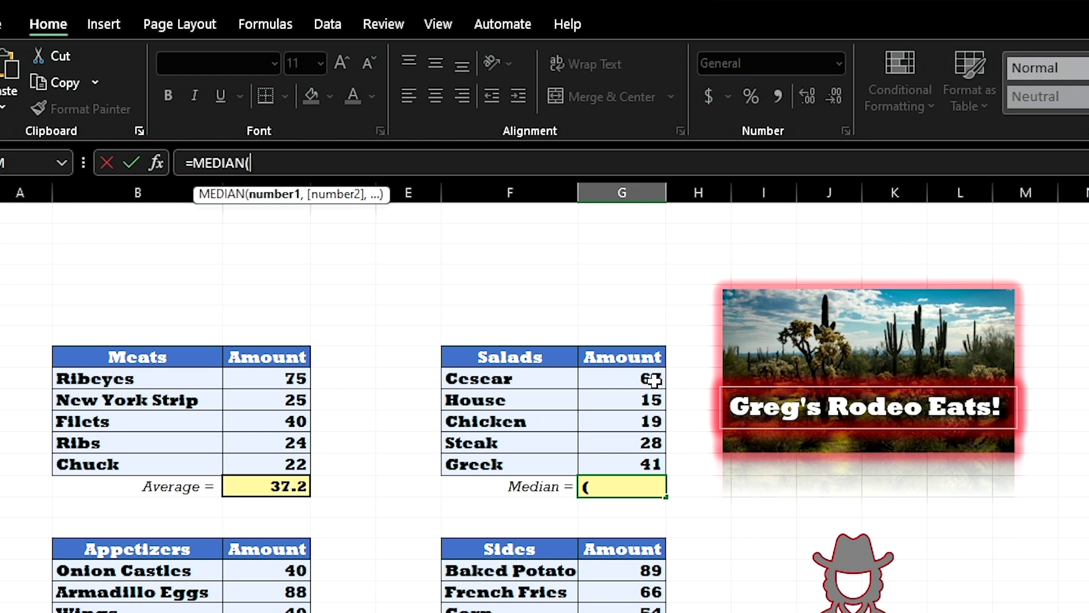
pyautogui.moveTo(647, 379); pyautogui.dragTo(653, 456)
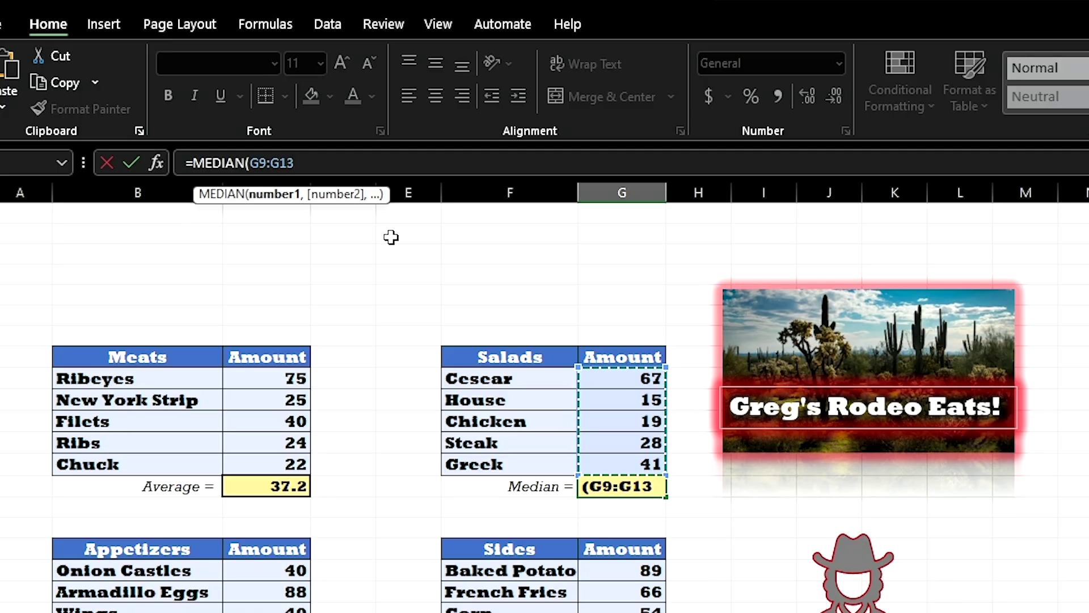
pyautogui.write(')')
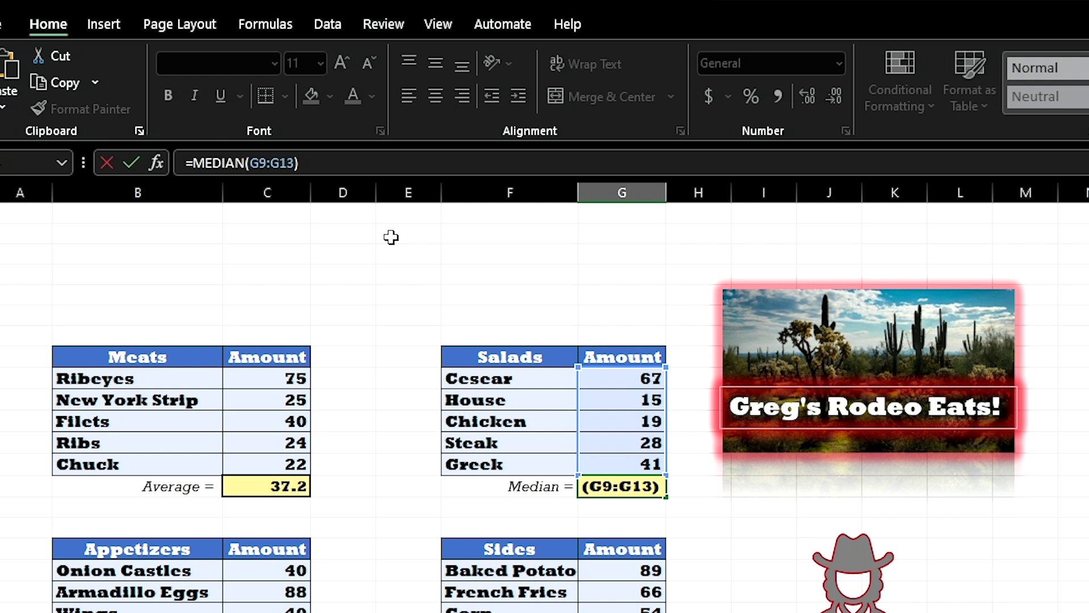
pyautogui.press('Return')
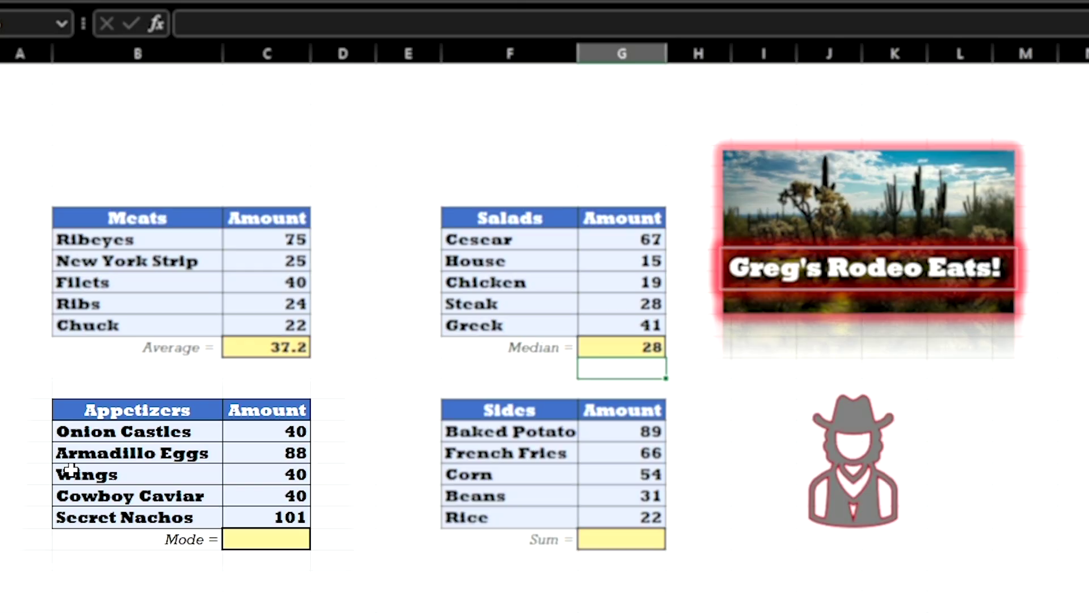
# Enter =MODE(C18:C22) in the Appetizers Mode cell, giving 40
pyautogui.click(273, 543)
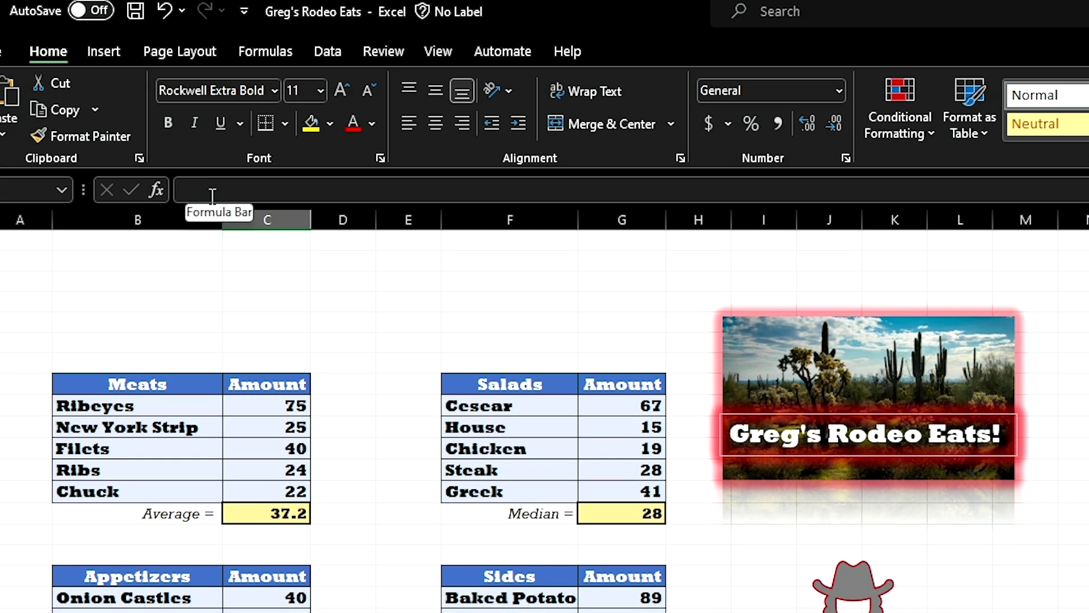
pyautogui.click(212, 195)
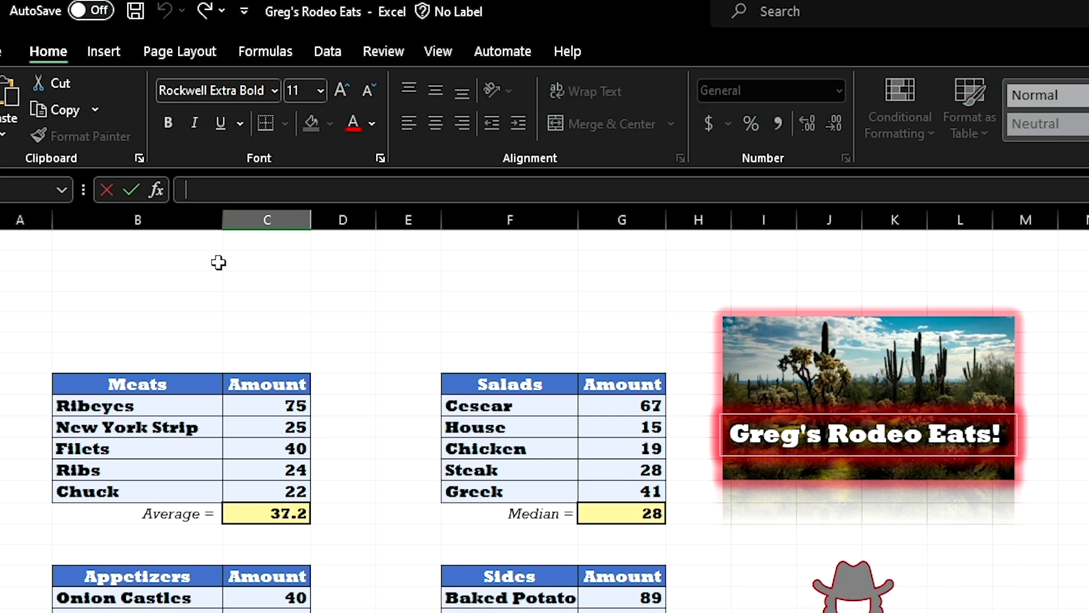
pyautogui.write('=')
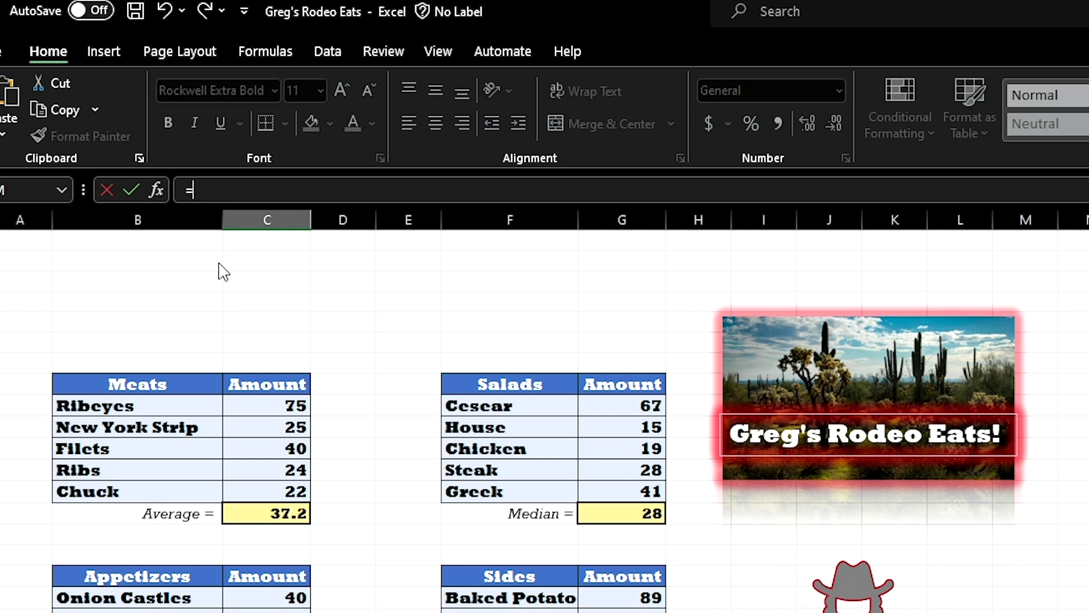
pyautogui.write('Mode')
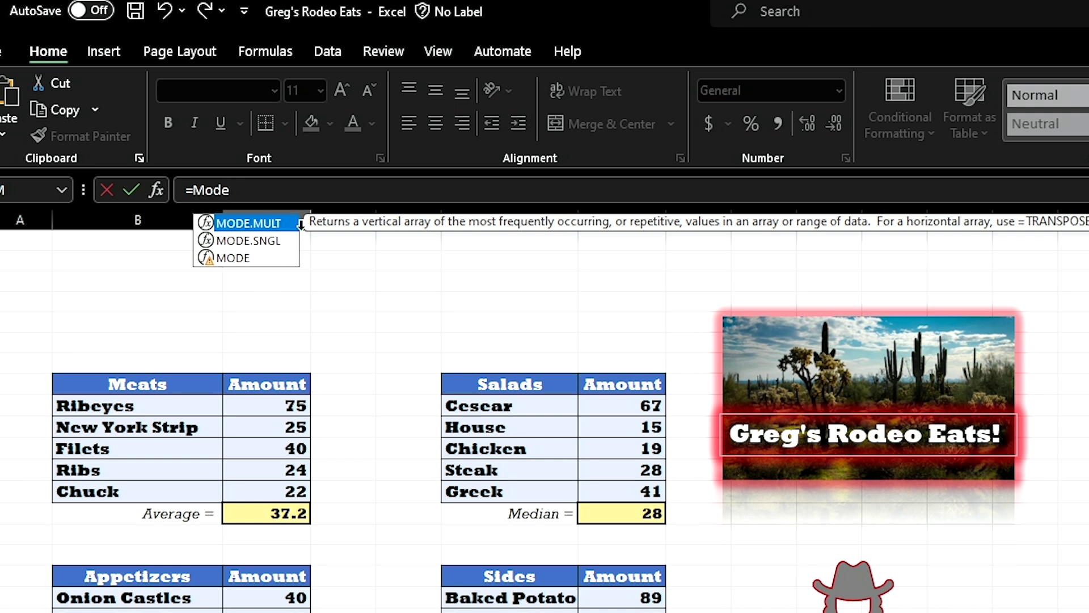
pyautogui.click(243, 263)
pyautogui.doubleClick(243, 262)
pyautogui.click(266, 261)
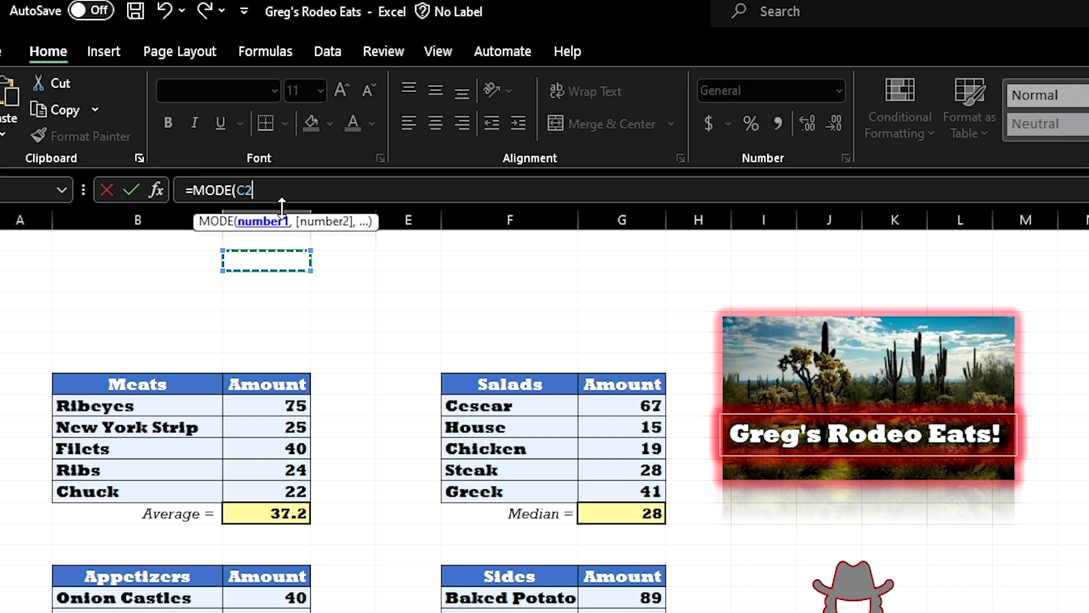
pyautogui.press('BackSpace')
pyautogui.press('BackSpace')
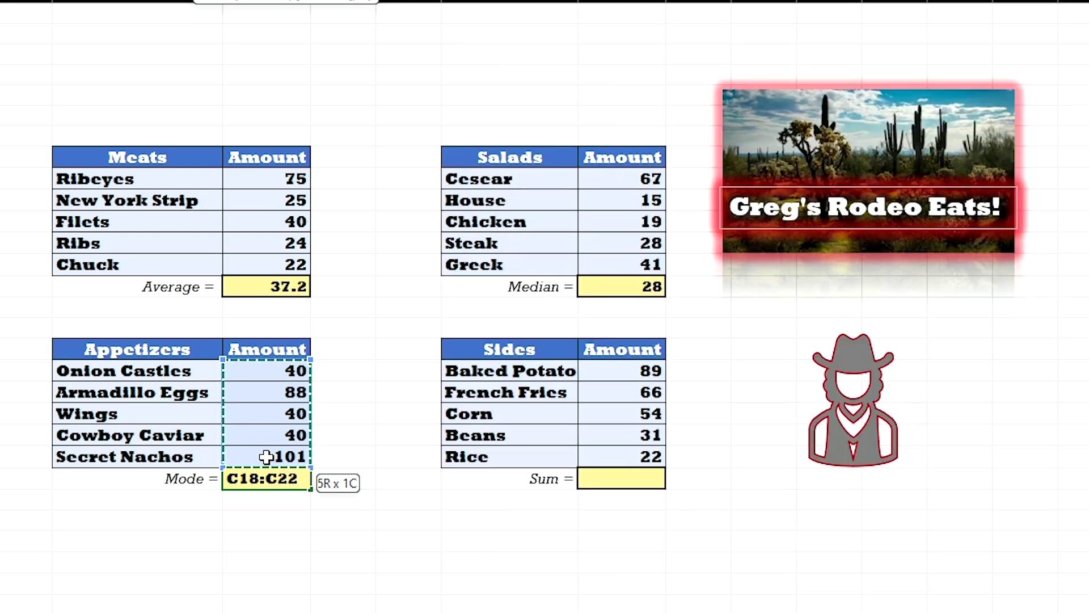
pyautogui.moveTo(267, 456); pyautogui.dragTo(266, 457)
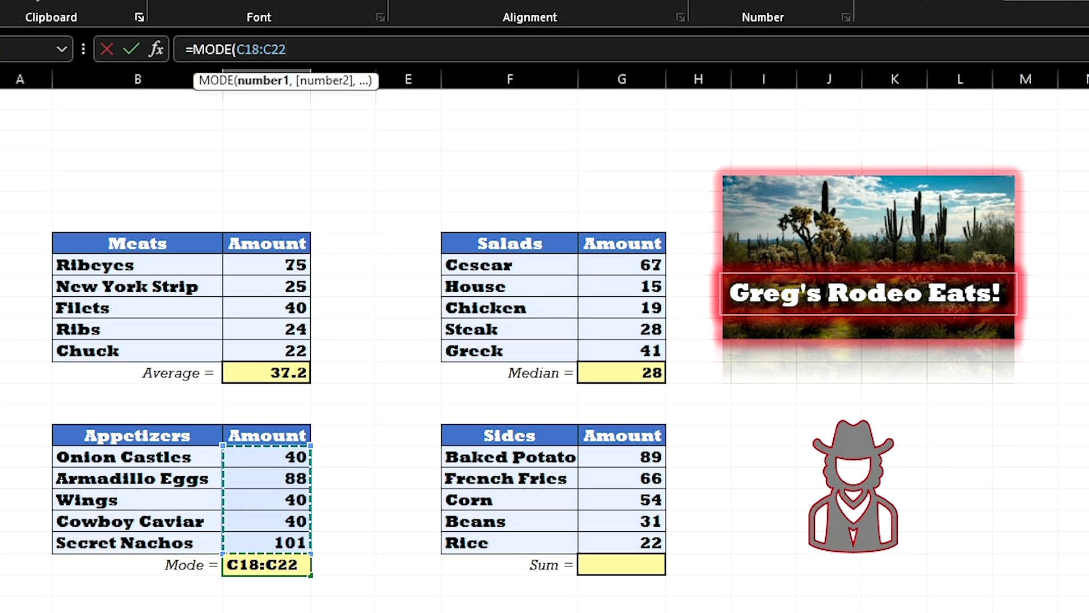
pyautogui.write(')')
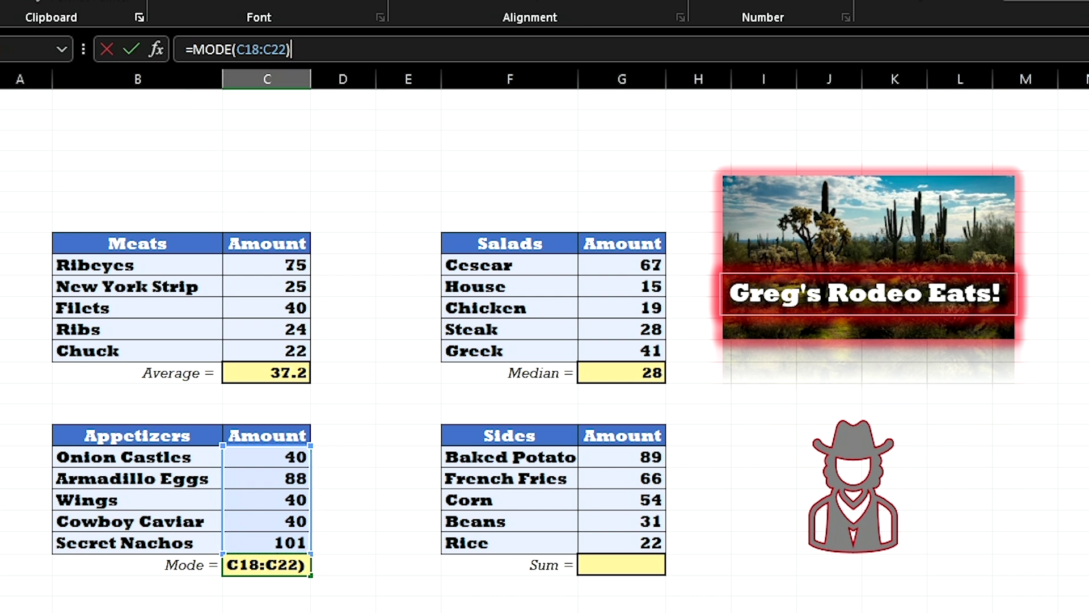
pyautogui.press('Return')
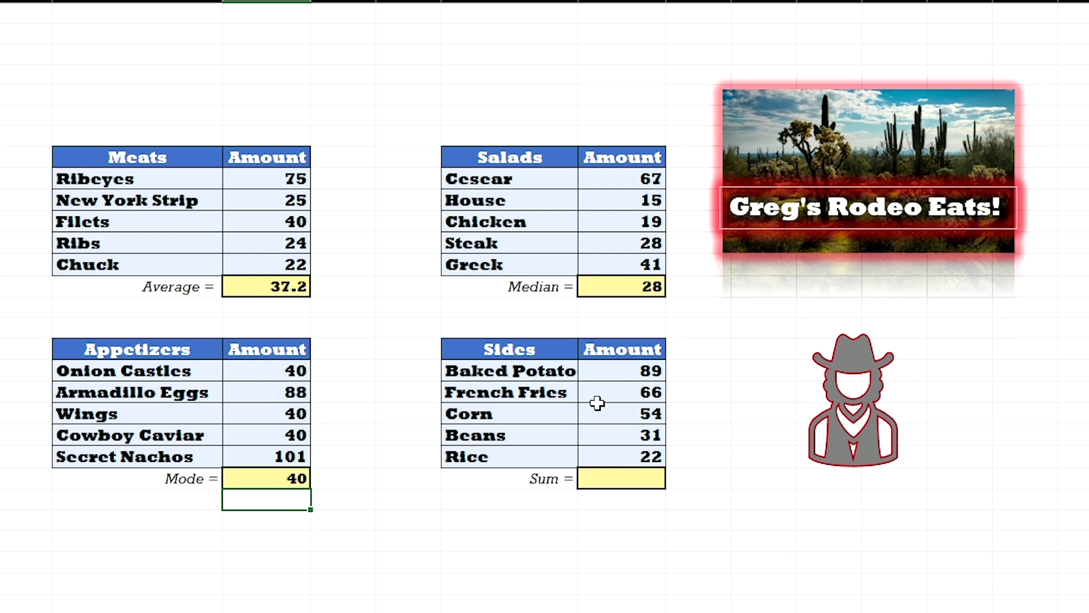
# Enter =SUM(G18:G22) in the Sides Sum cell, totalling 262
pyautogui.click(633, 484)
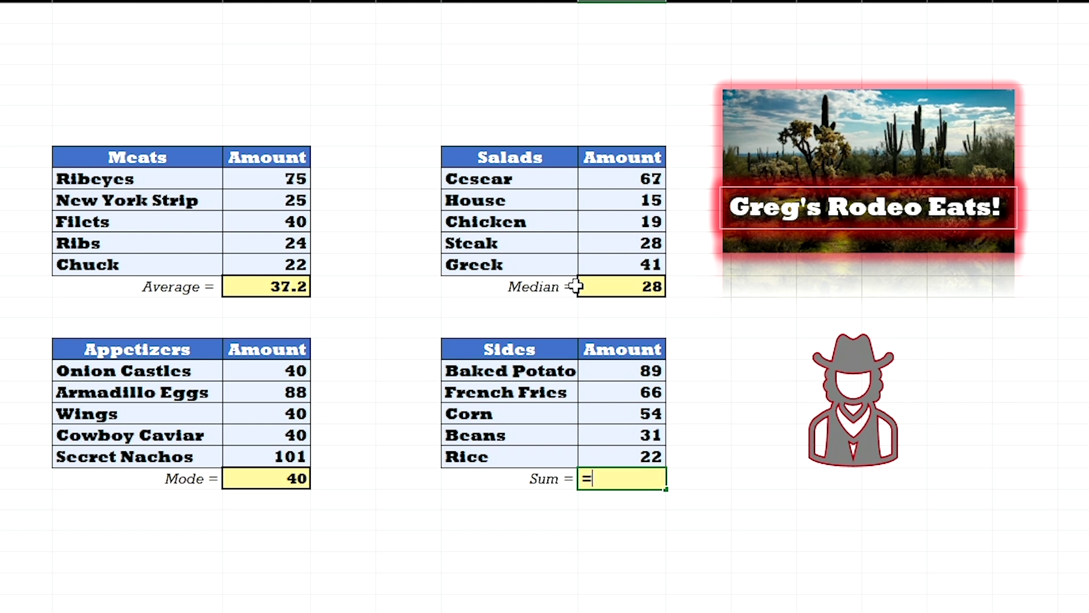
pyautogui.write('=su')
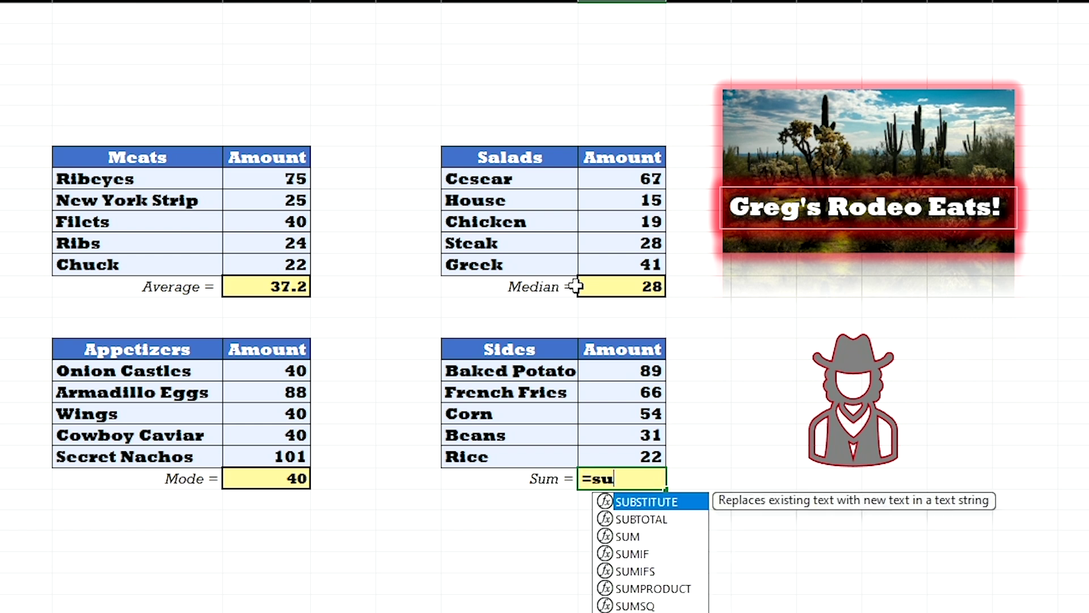
pyautogui.write('m')
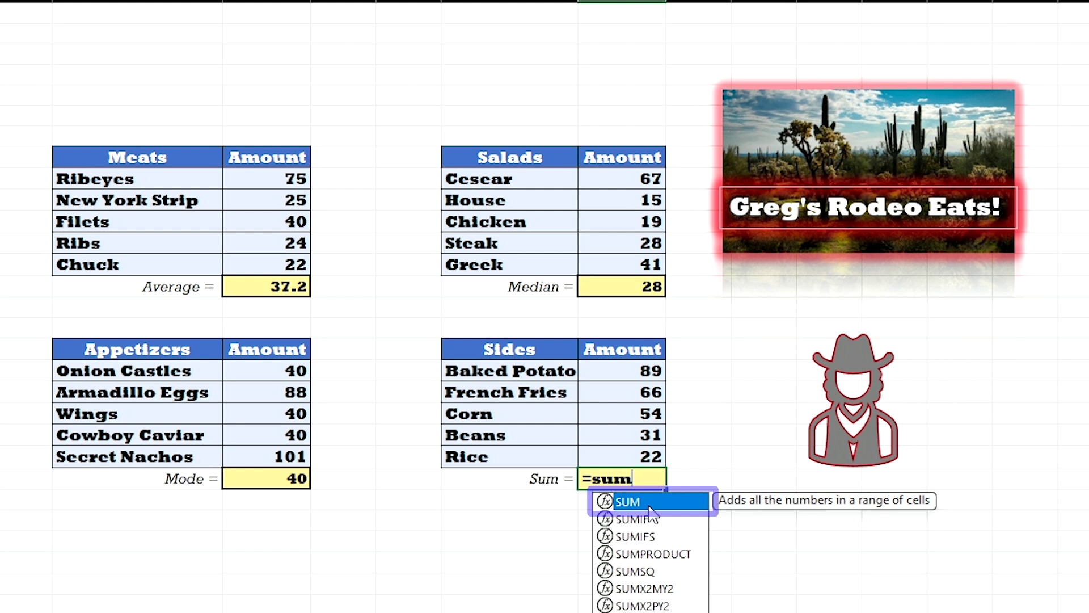
pyautogui.press('Tab')
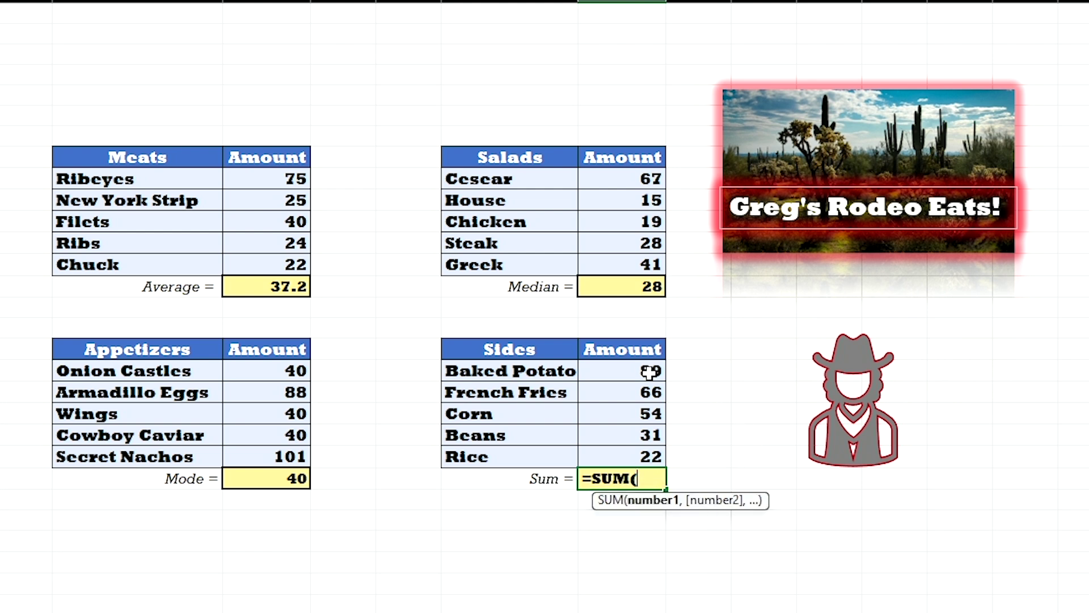
pyautogui.moveTo(650, 372); pyautogui.dragTo(655, 455)
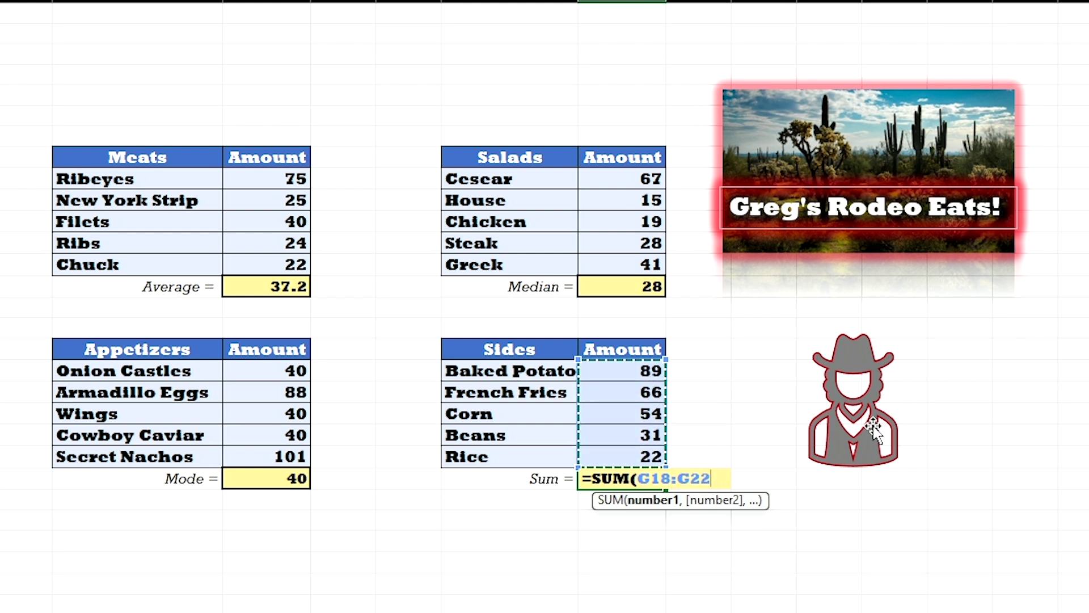
pyautogui.write(')')
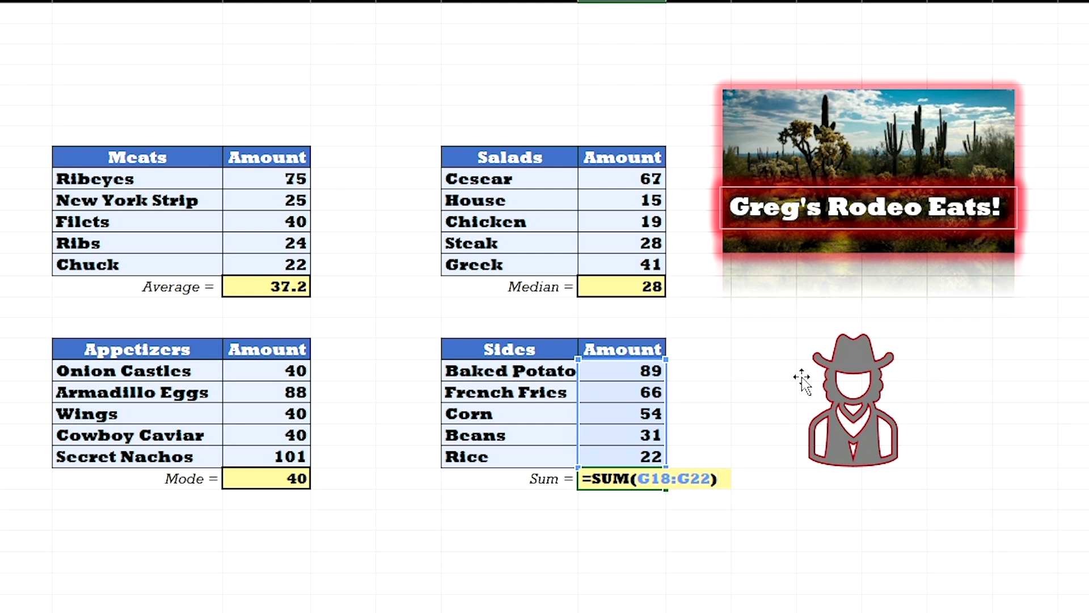
pyautogui.press('Return')
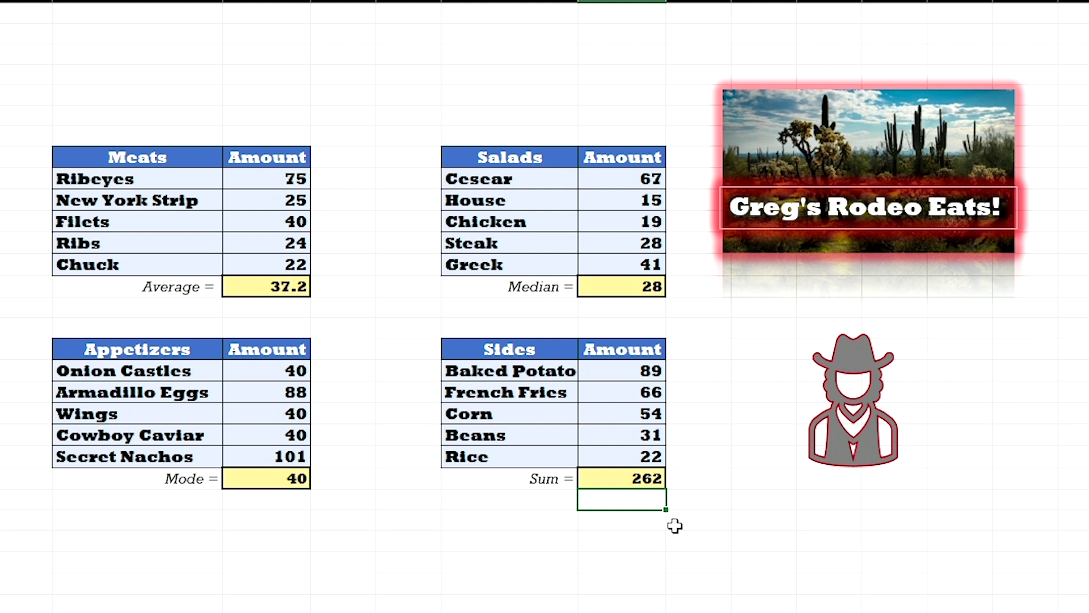
pyautogui.click(624, 479)
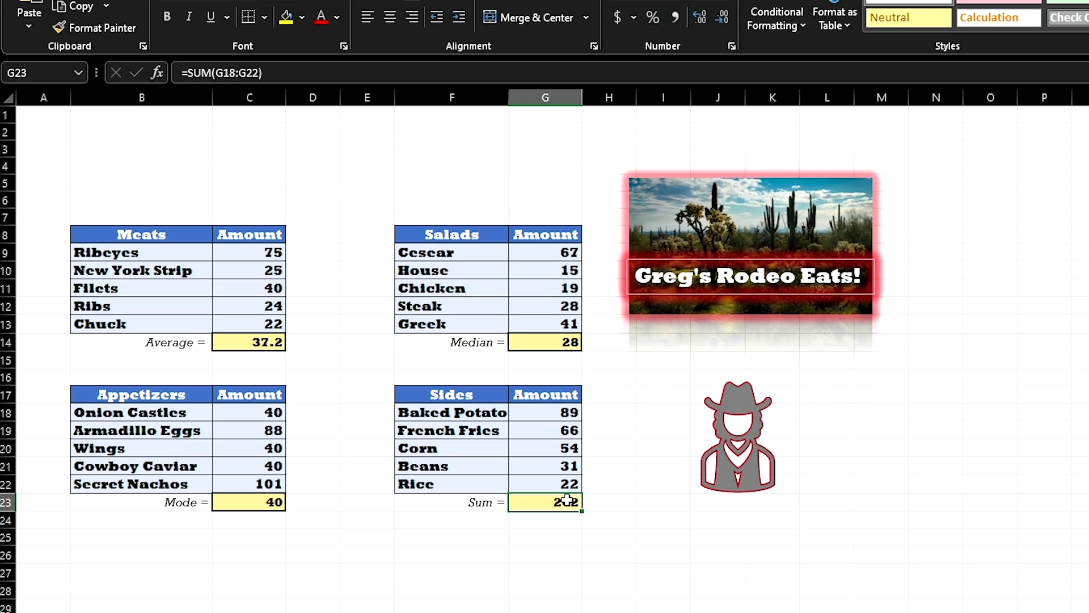
# Delete the Sides Sum formula in G23 and insert an AutoSum total of G18:G22
pyautogui.doubleClick(566, 501)
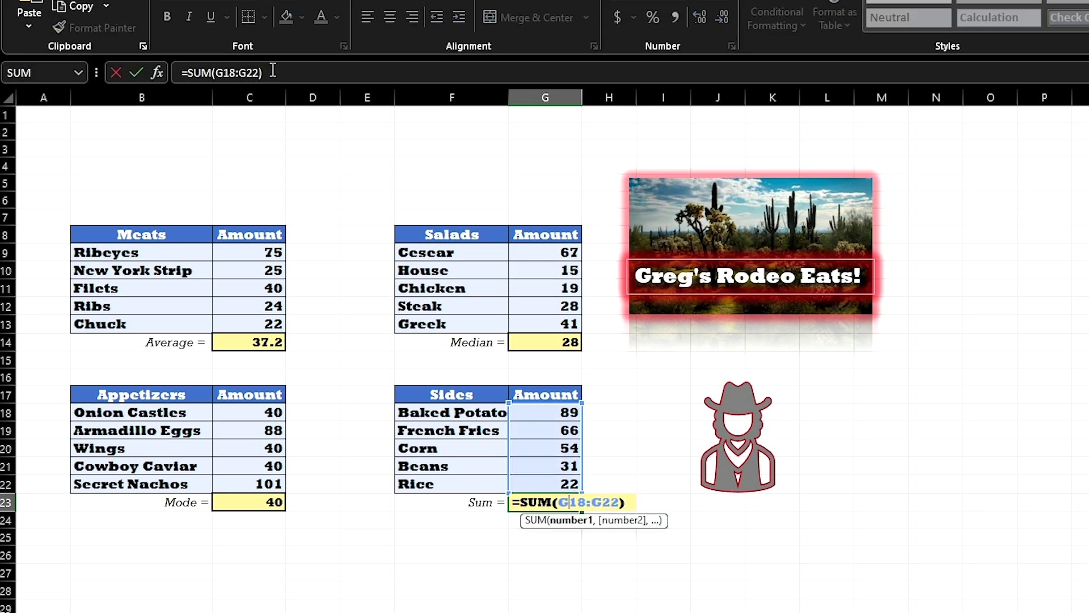
pyautogui.moveTo(272, 70); pyautogui.dragTo(188, 71)
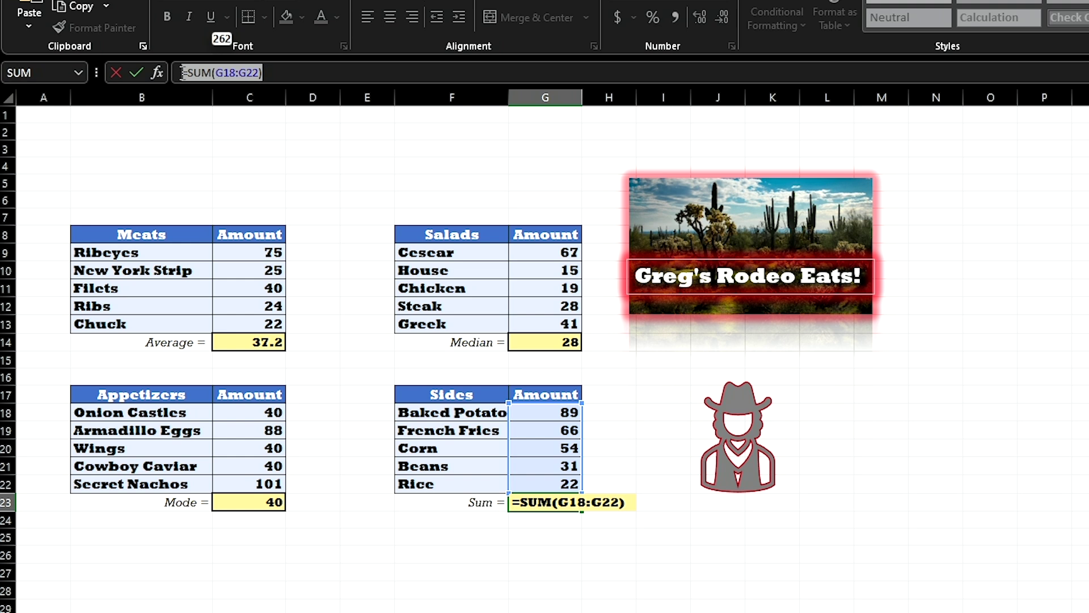
pyautogui.press('BackSpace')
pyautogui.hotkey('ctrl', 'Return')
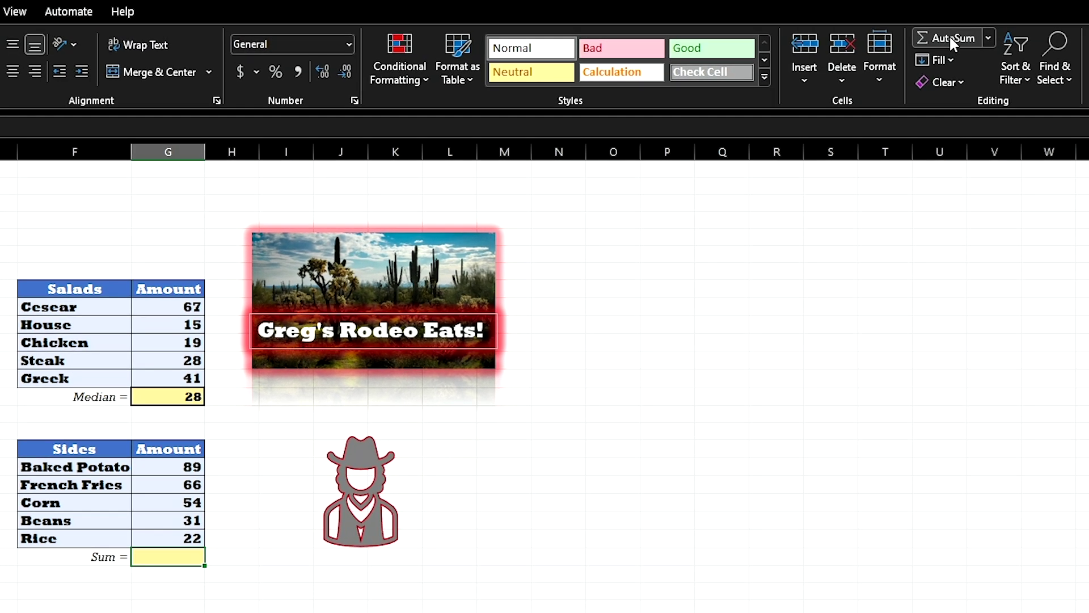
pyautogui.click(1088, 0)
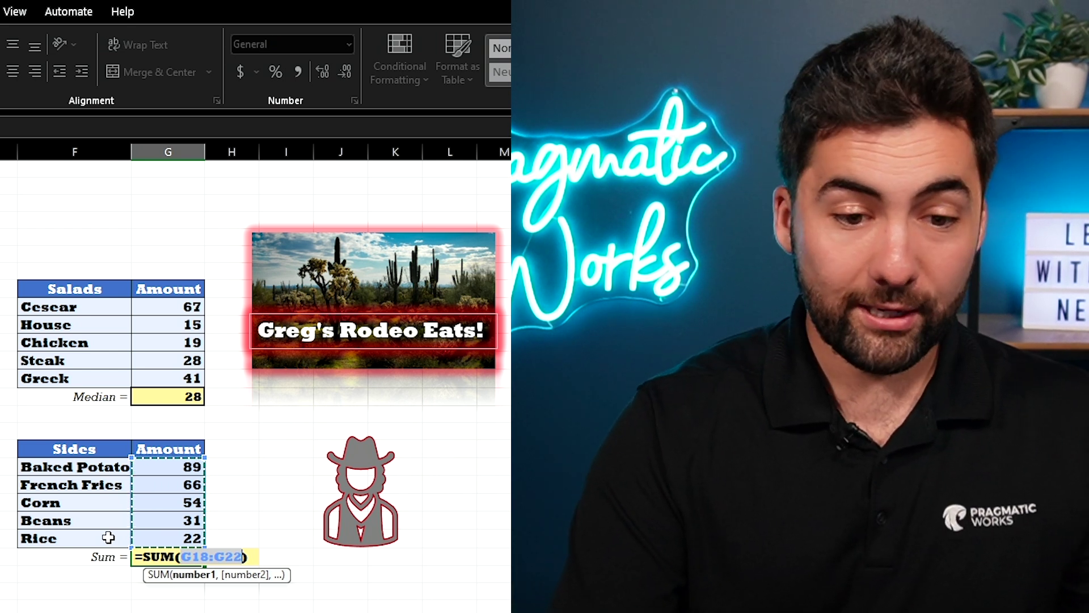
# Accept the AutoSum =SUM(G18:G22) so G23 shows 262 again
pyautogui.press('Return')
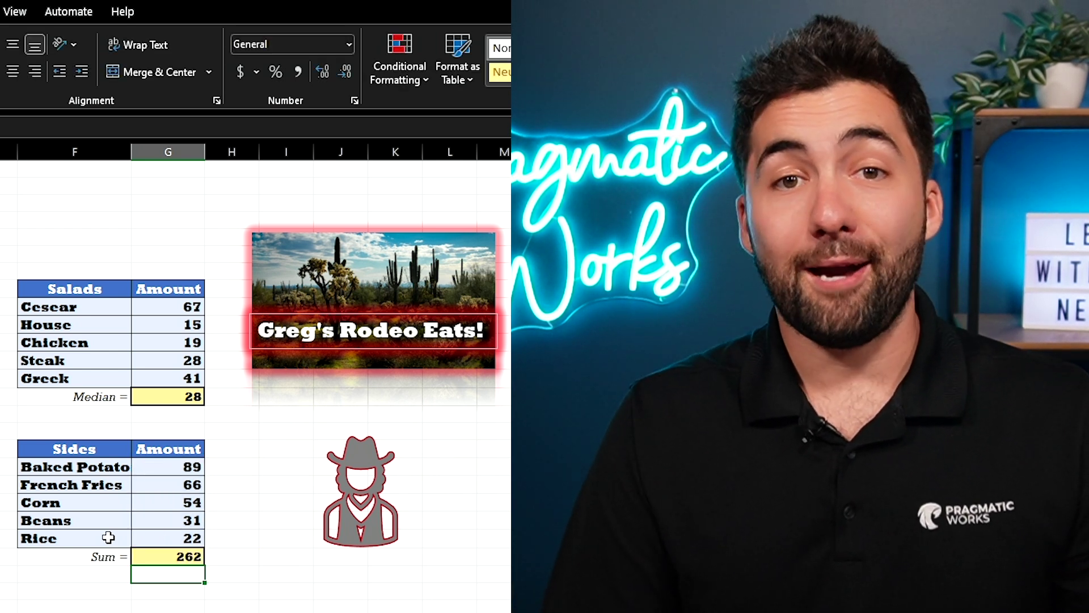